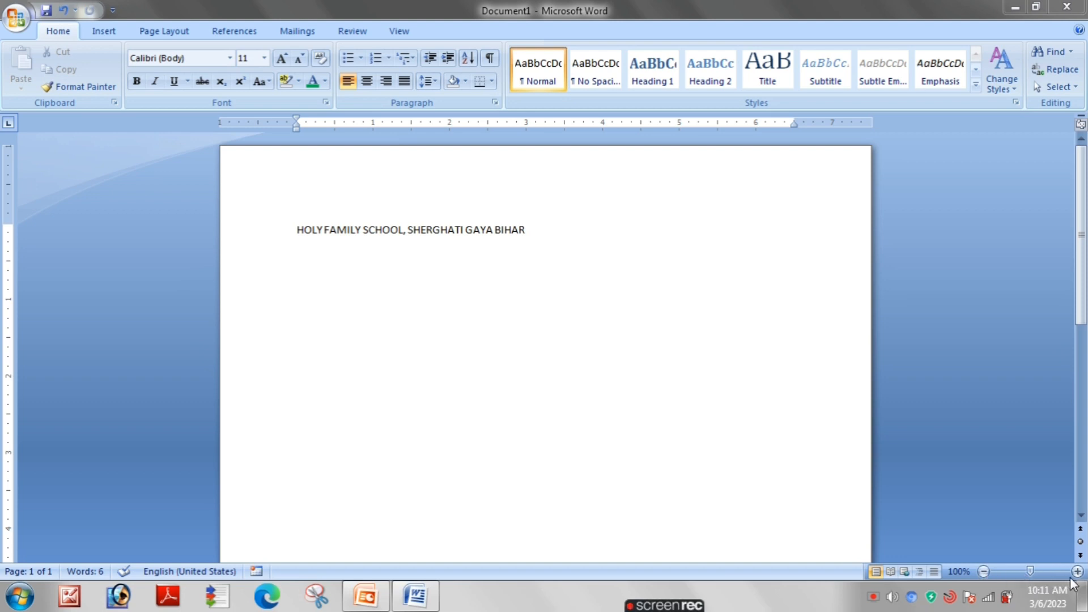
# - Try the document zoom by going out to 70% and in to 140%, and return it to 100%
pyautogui.click(984, 571)
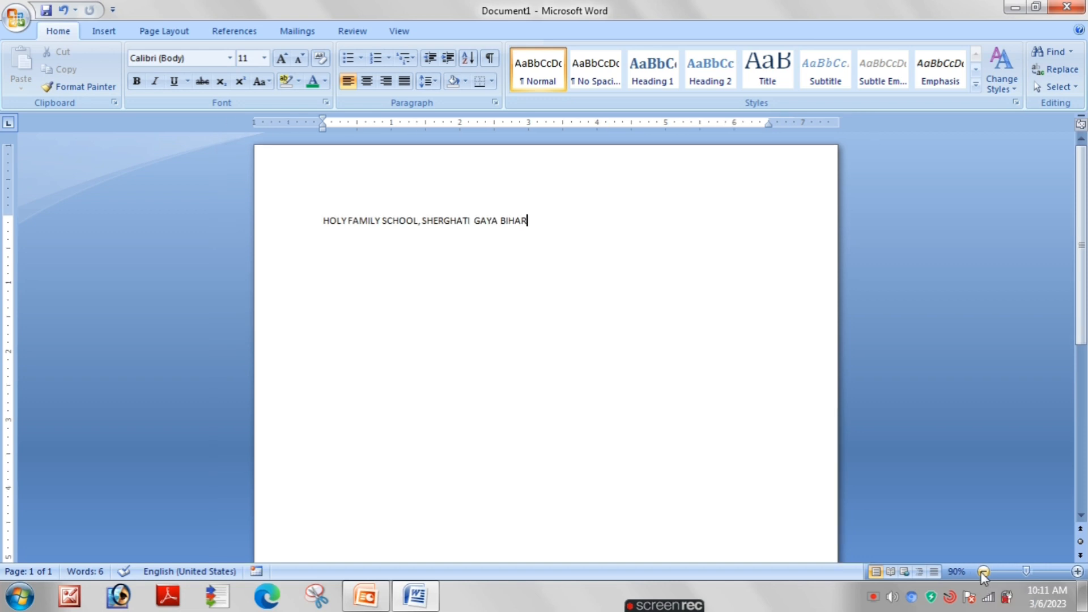
pyautogui.click(983, 572)
pyautogui.click(983, 572)
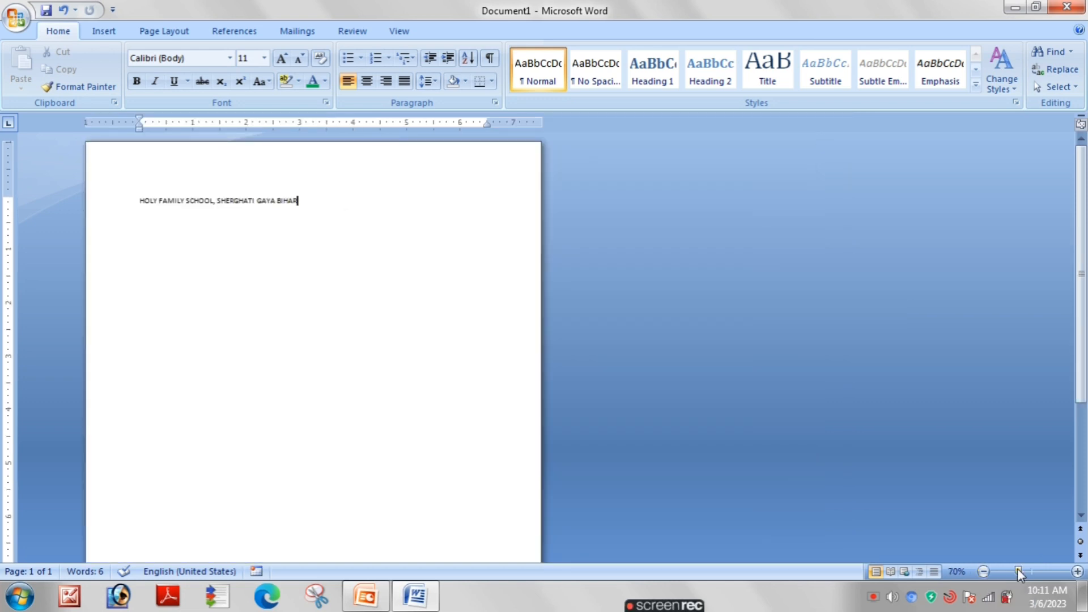
pyautogui.click(1077, 571)
pyautogui.click(1077, 571)
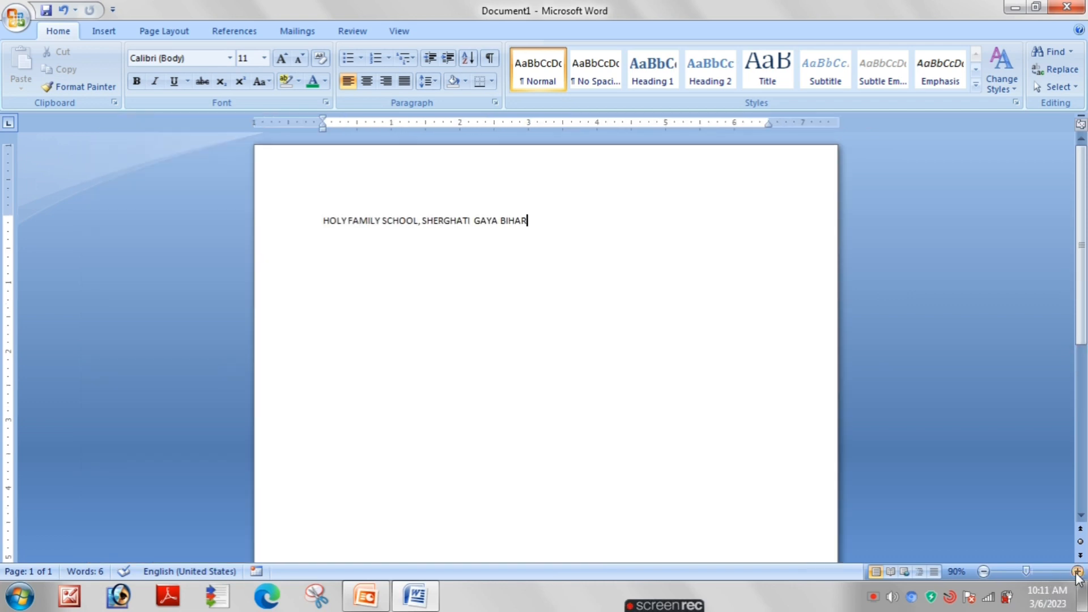
pyautogui.click(1077, 571)
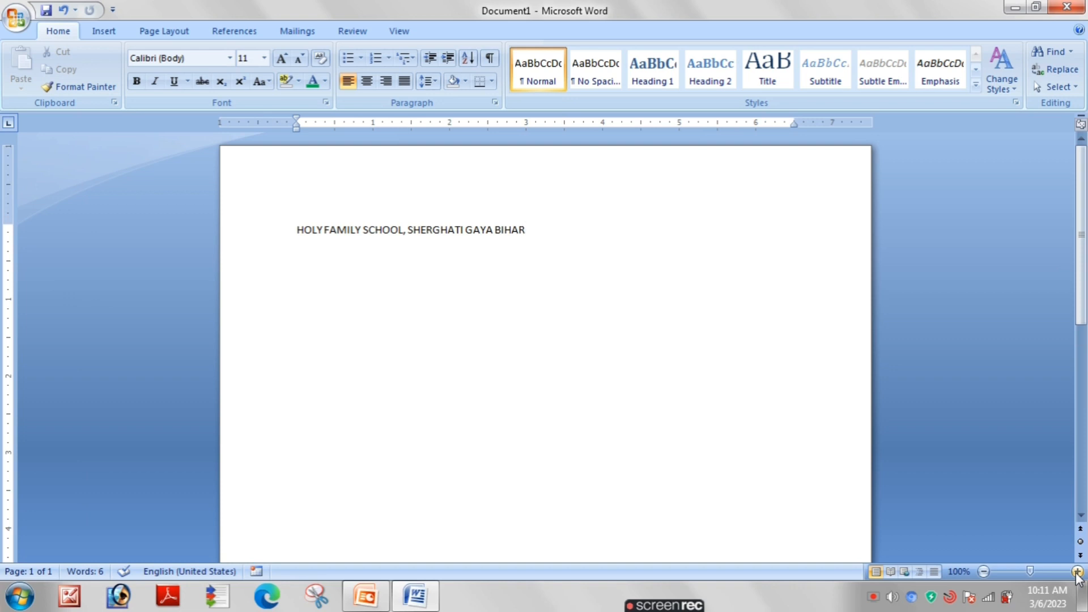
pyautogui.click(1078, 571)
pyautogui.click(1078, 572)
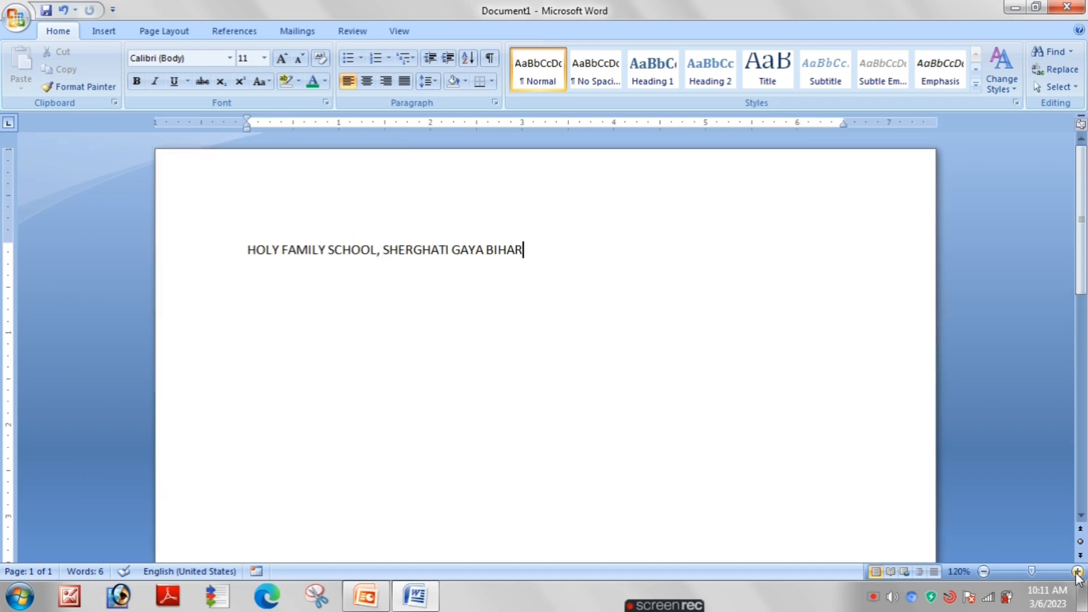
pyautogui.click(1077, 572)
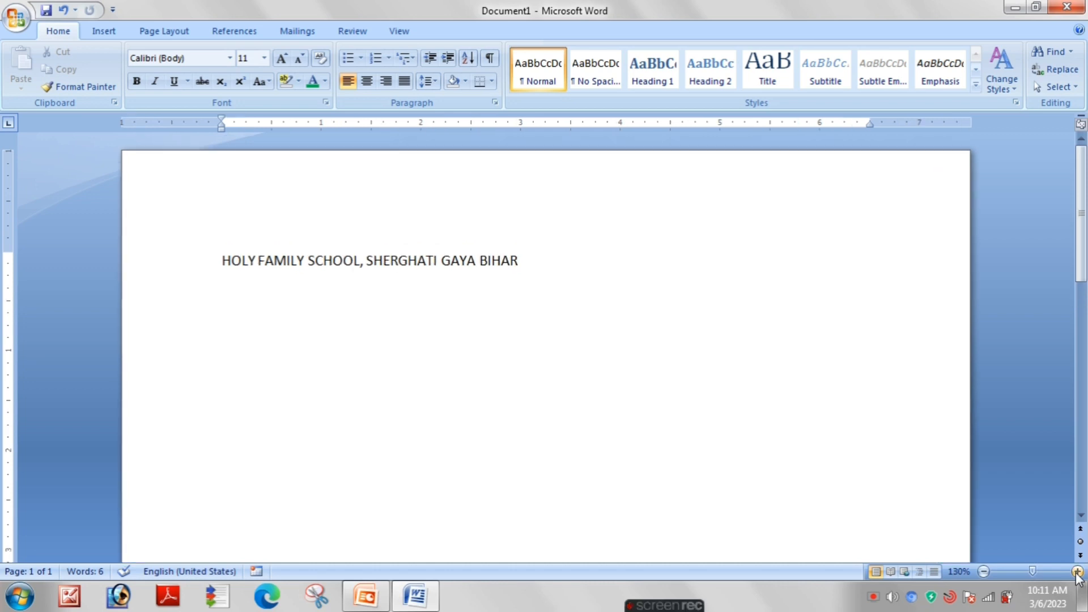
pyautogui.click(1077, 571)
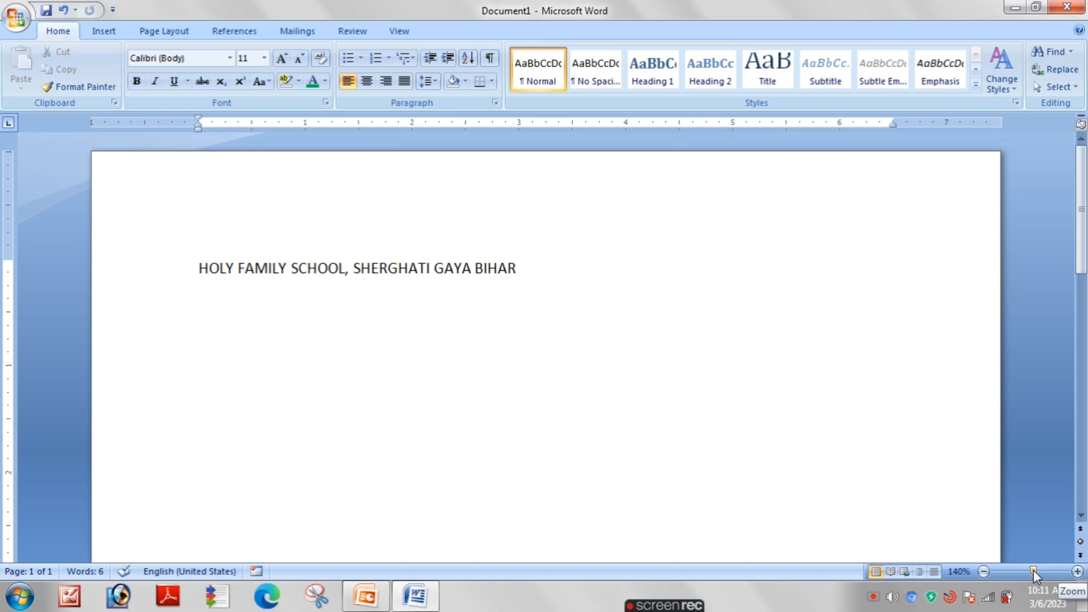
pyautogui.moveTo(1032, 570); pyautogui.dragTo(1033, 569)
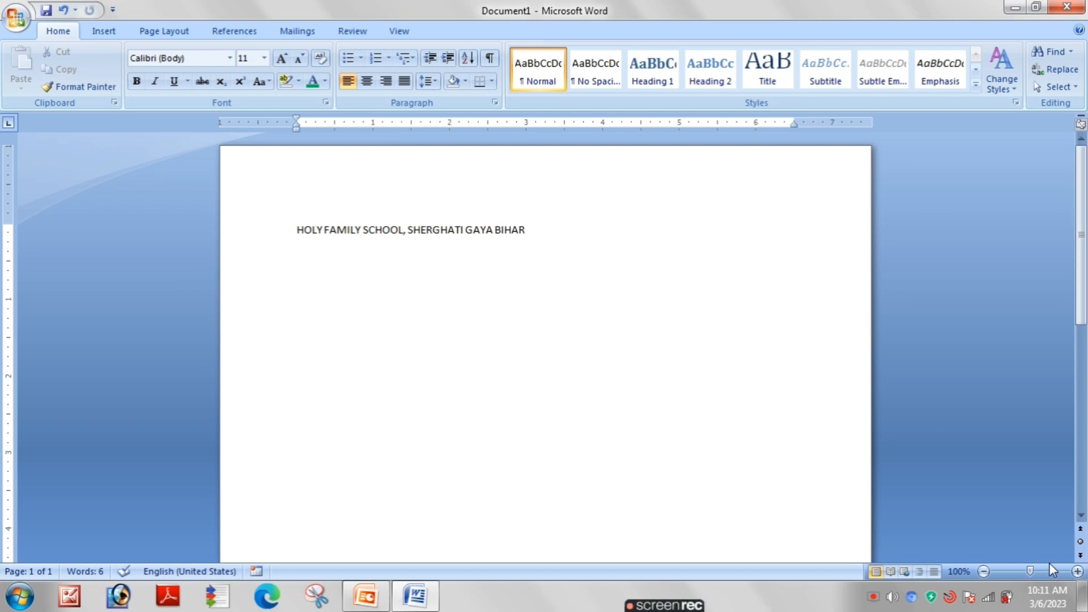
# - Set the document zoom to 150%
pyautogui.click(1077, 571)
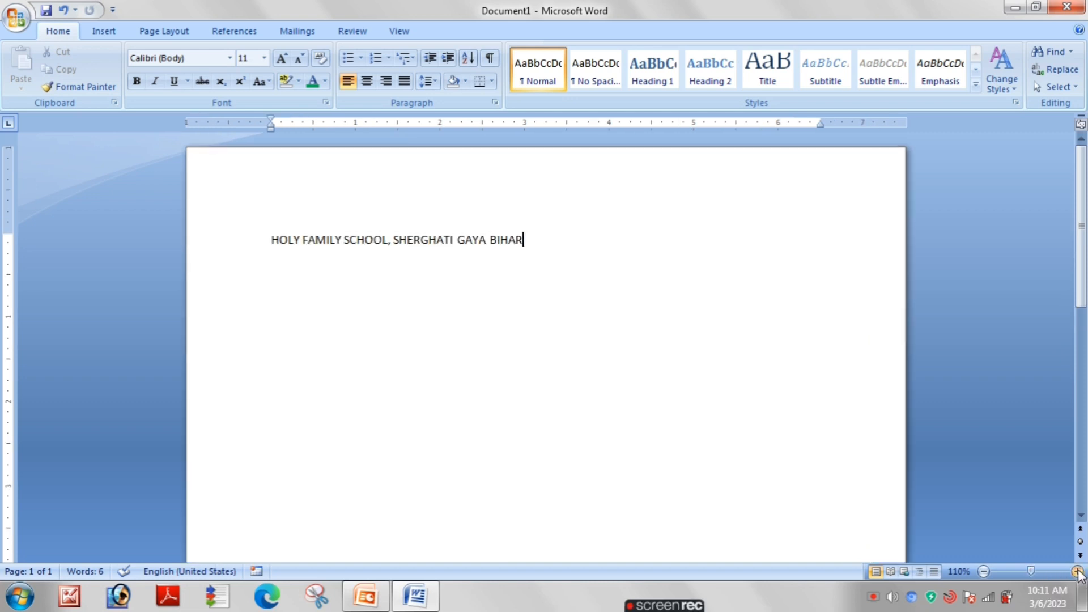
pyautogui.click(1077, 571)
pyautogui.click(1077, 571)
pyautogui.click(1077, 571)
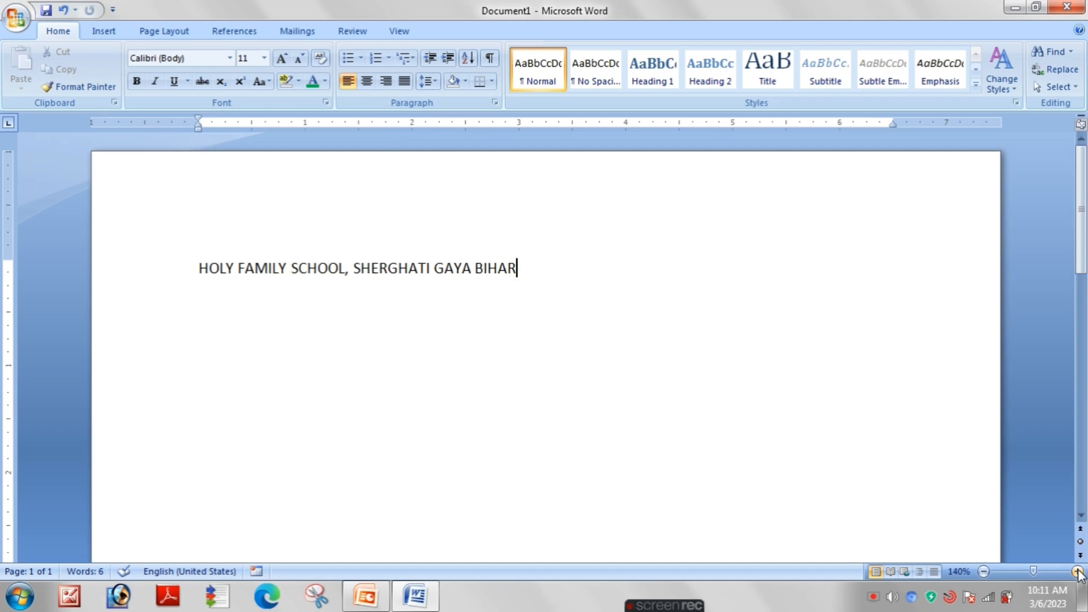
pyautogui.click(1077, 571)
pyautogui.click(1077, 571)
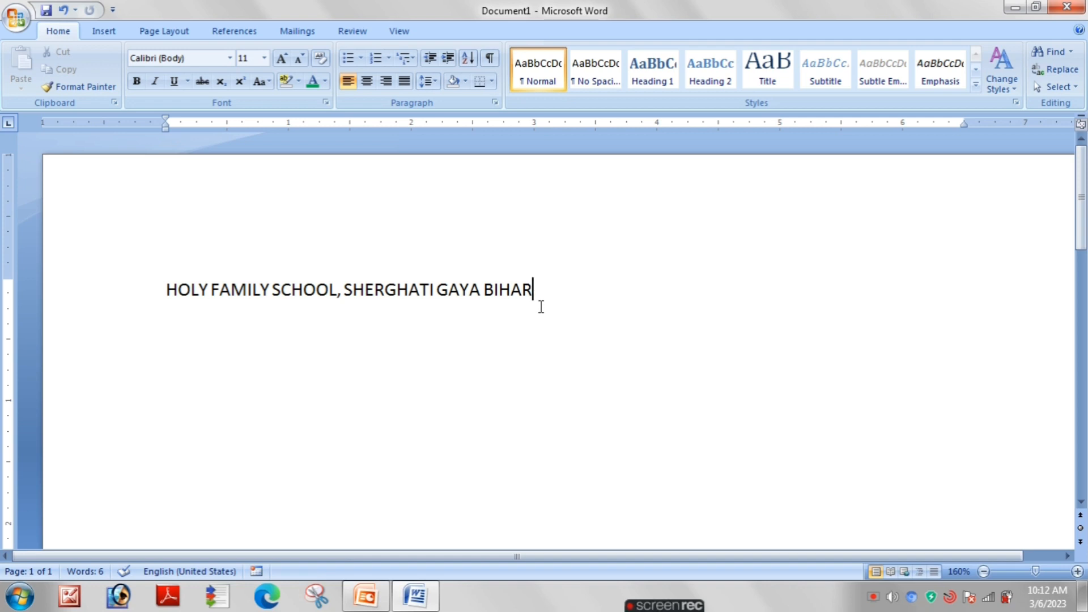
pyautogui.click(984, 571)
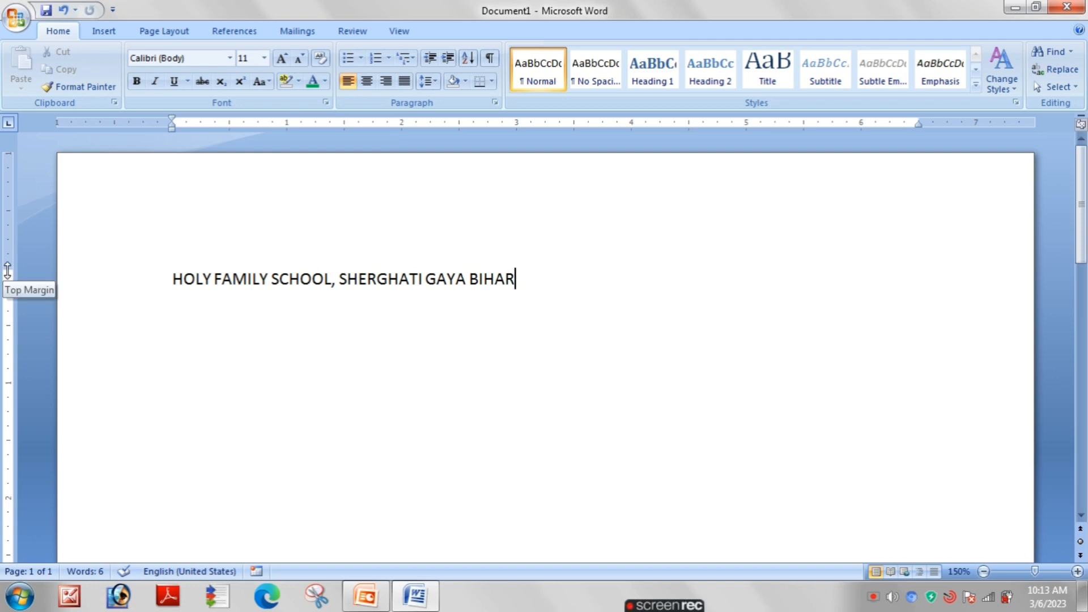
# - Reduce the page's top margin so the school name line starts just below the page's upper edge
pyautogui.moveTo(7, 269); pyautogui.dragTo(15, 172)
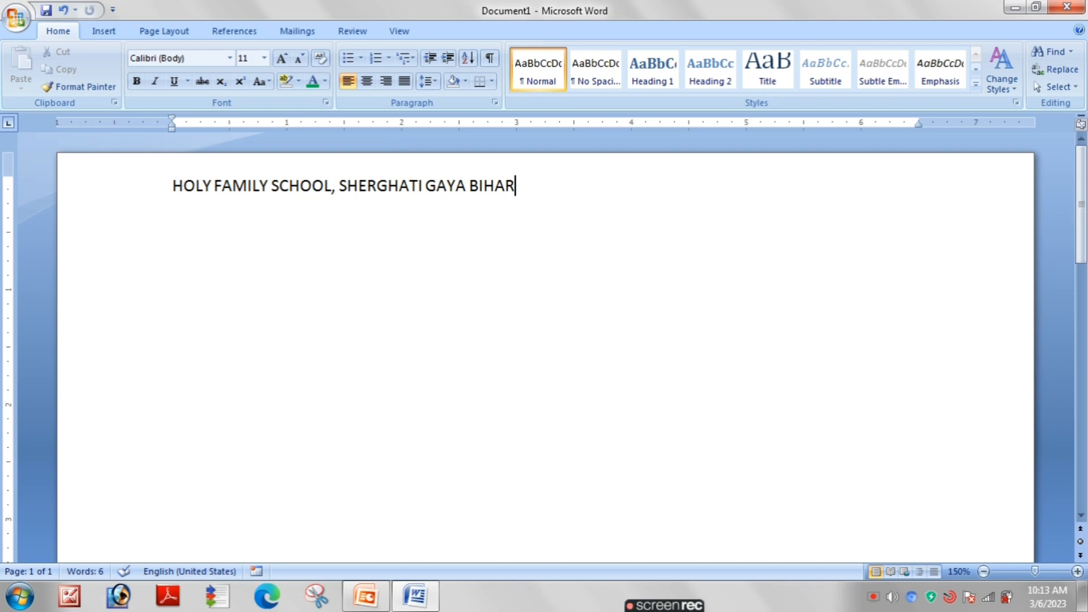
pyautogui.moveTo(8, 172); pyautogui.dragTo(8, 164)
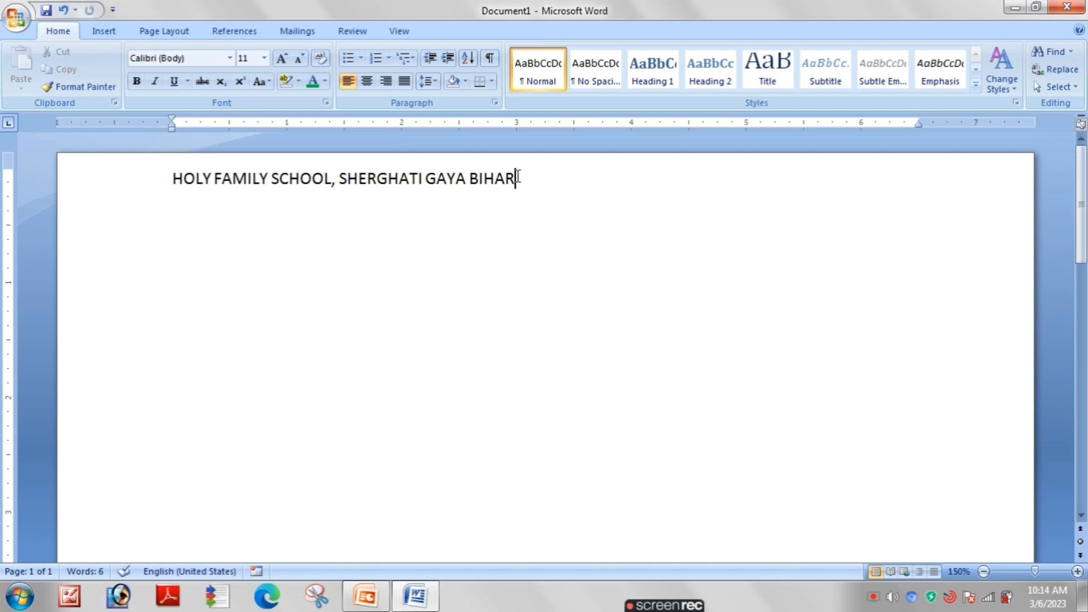
# - Set the font size of the whole "HOLY FAMILY SCHOOL, SHERGHATI GAYA BIHAR" line to 24
pyautogui.moveTo(517, 177); pyautogui.dragTo(172, 194)
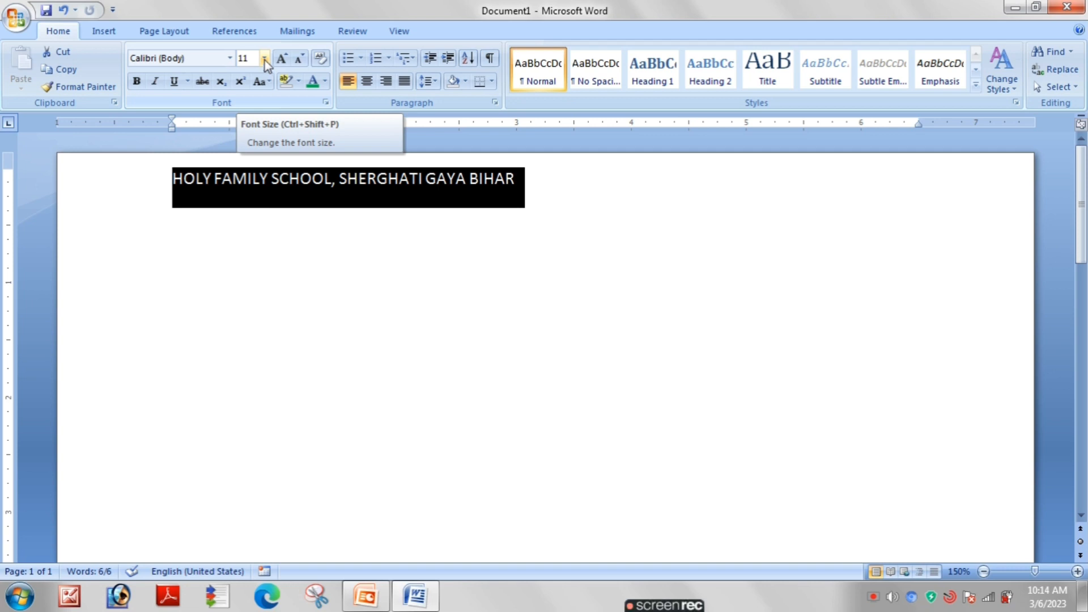
pyautogui.click(264, 58)
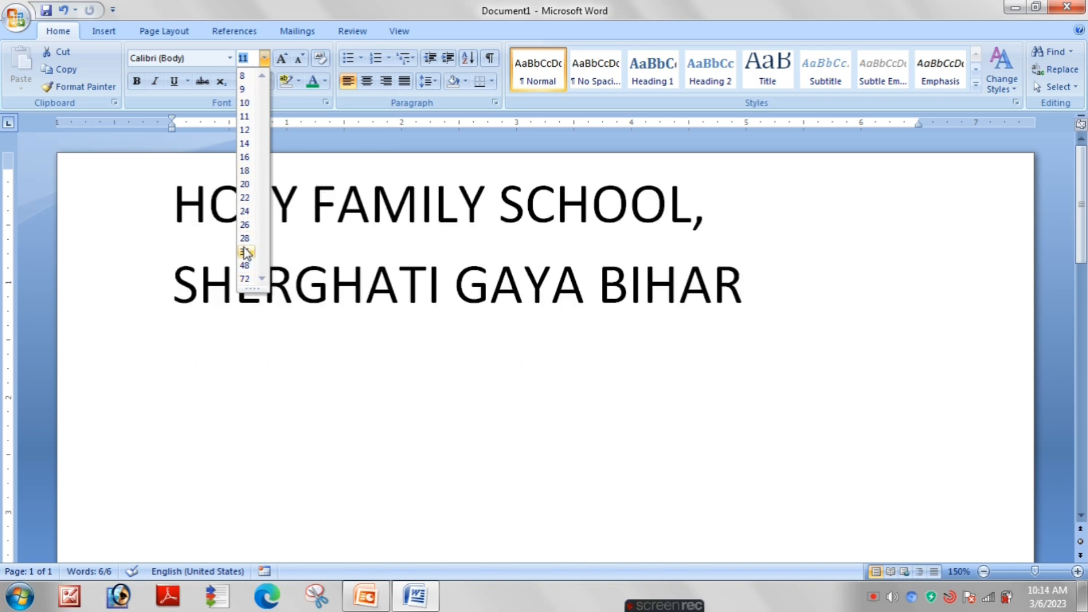
pyautogui.click(245, 212)
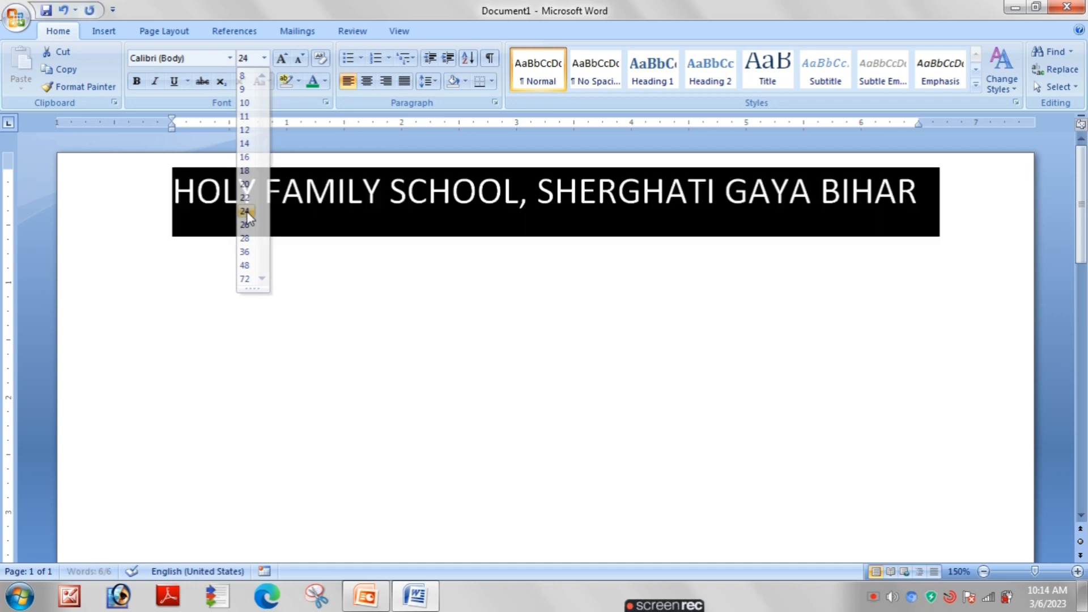
pyautogui.click(651, 256)
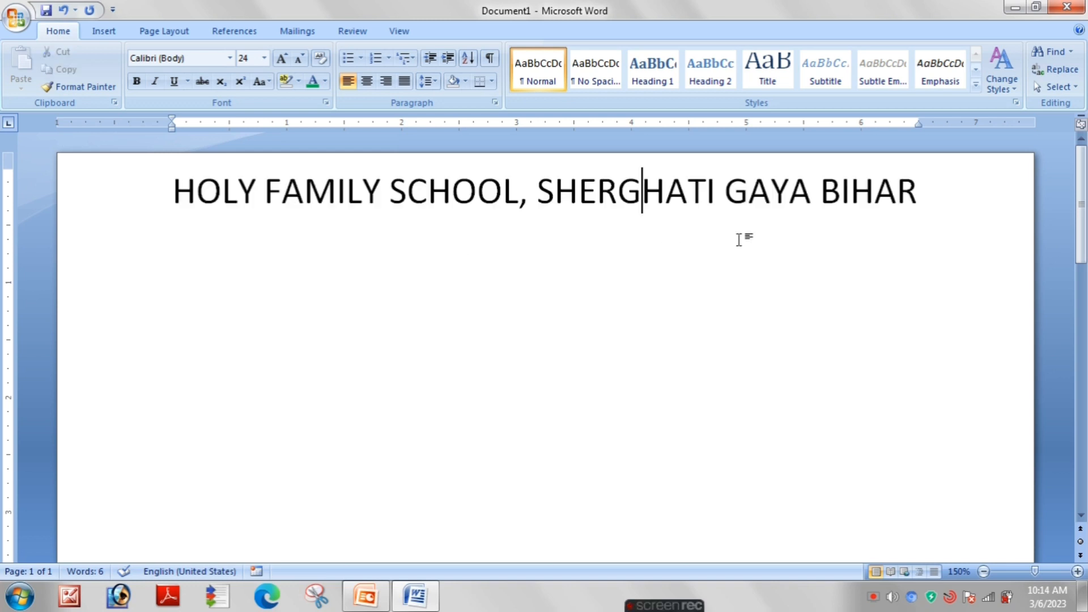
# - Try a custom font size of 80 on the school name line and undo the change
pyautogui.click(921, 196)
pyautogui.moveTo(921, 195); pyautogui.dragTo(150, 161)
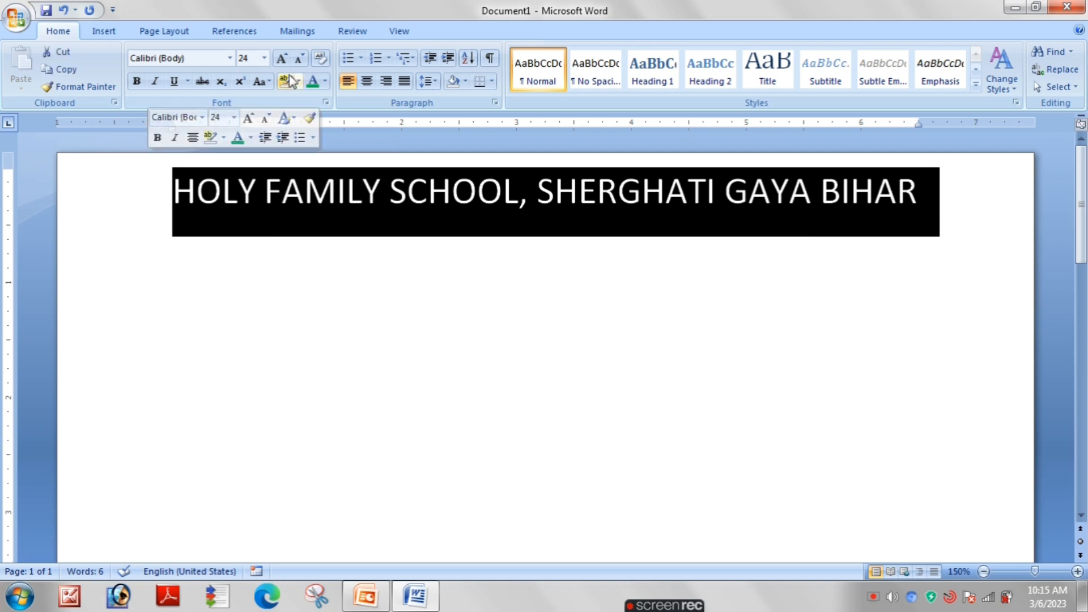
pyautogui.click(265, 58)
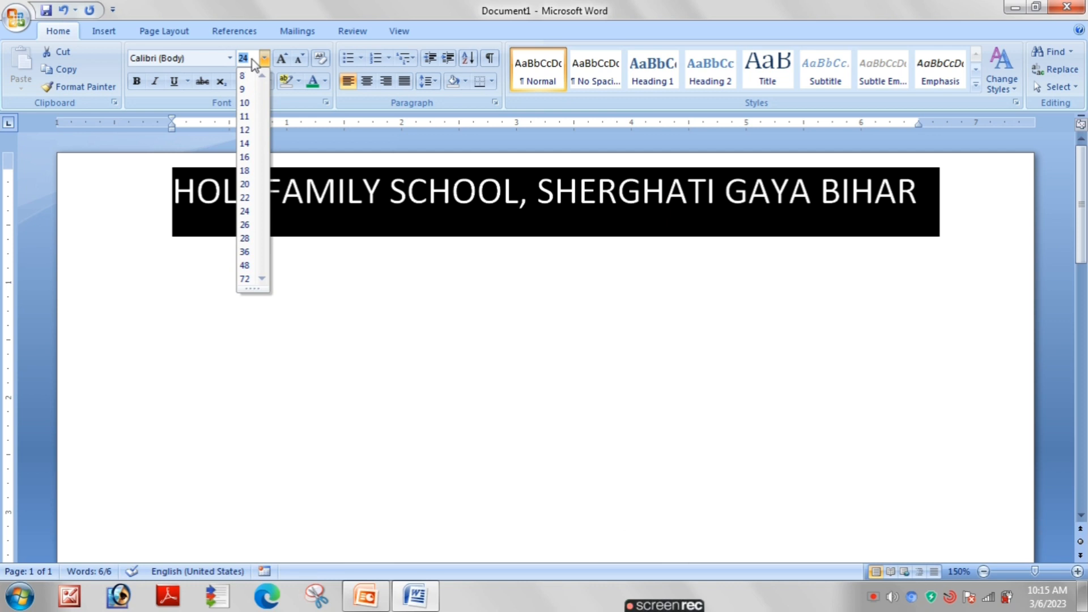
pyautogui.write('80')
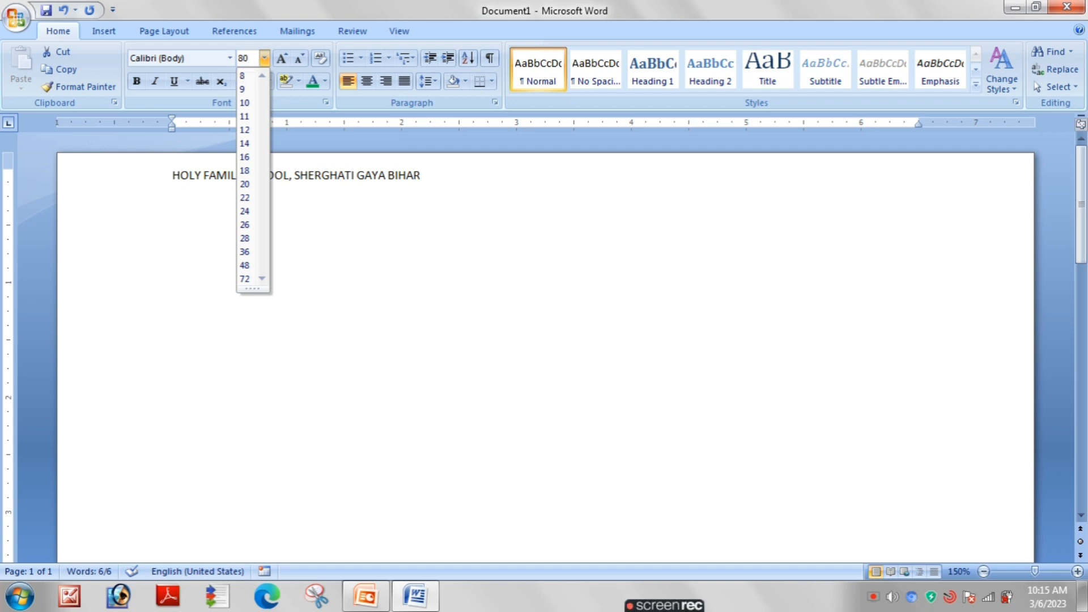
pyautogui.press('Return')
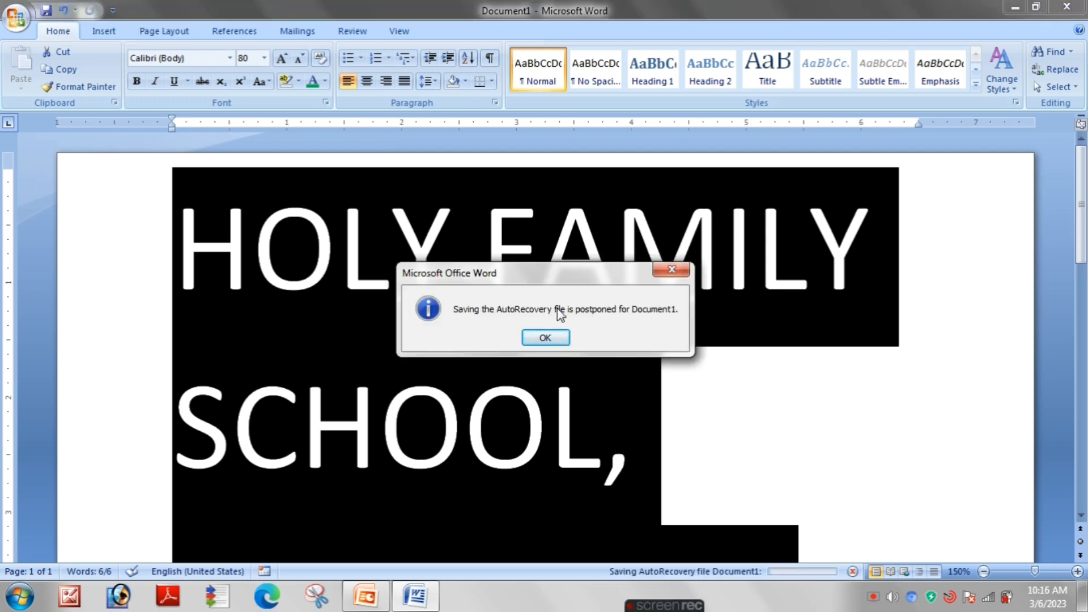
pyautogui.click(547, 339)
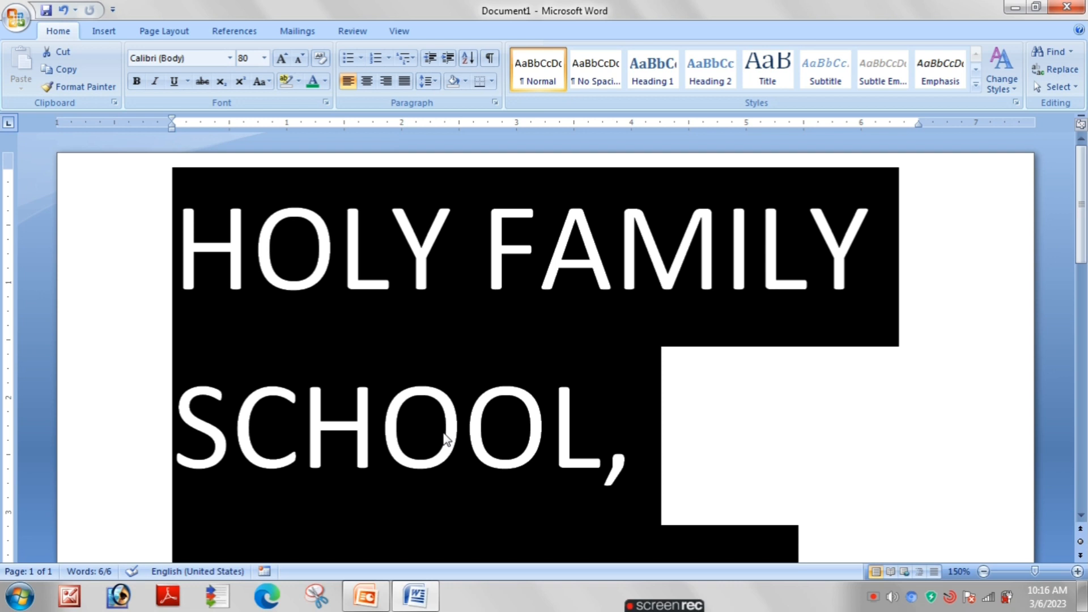
pyautogui.hotkey('ctrl', 'z')
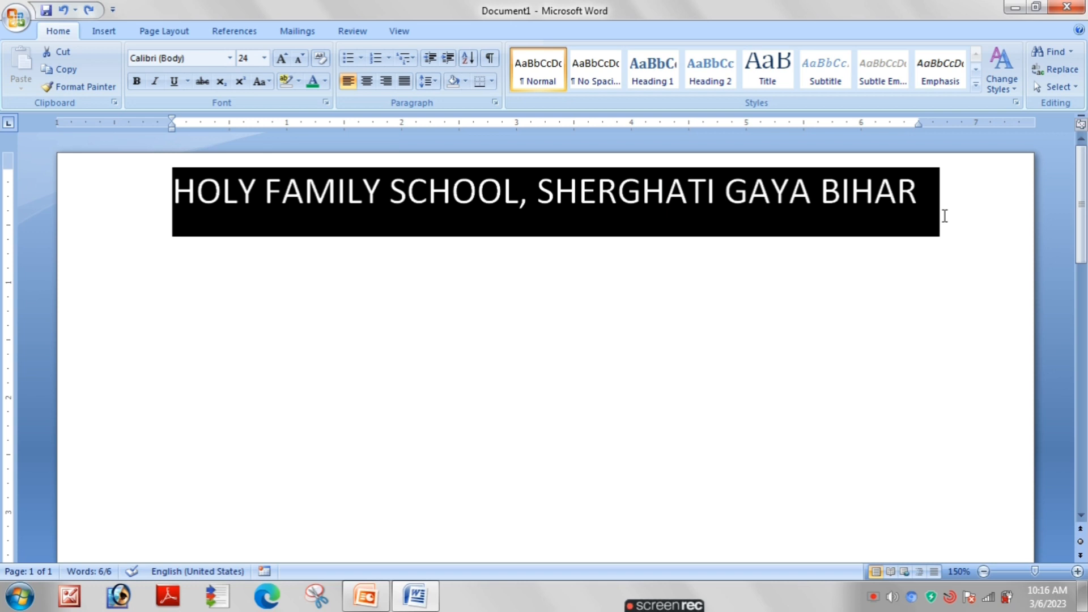
pyautogui.click(827, 231)
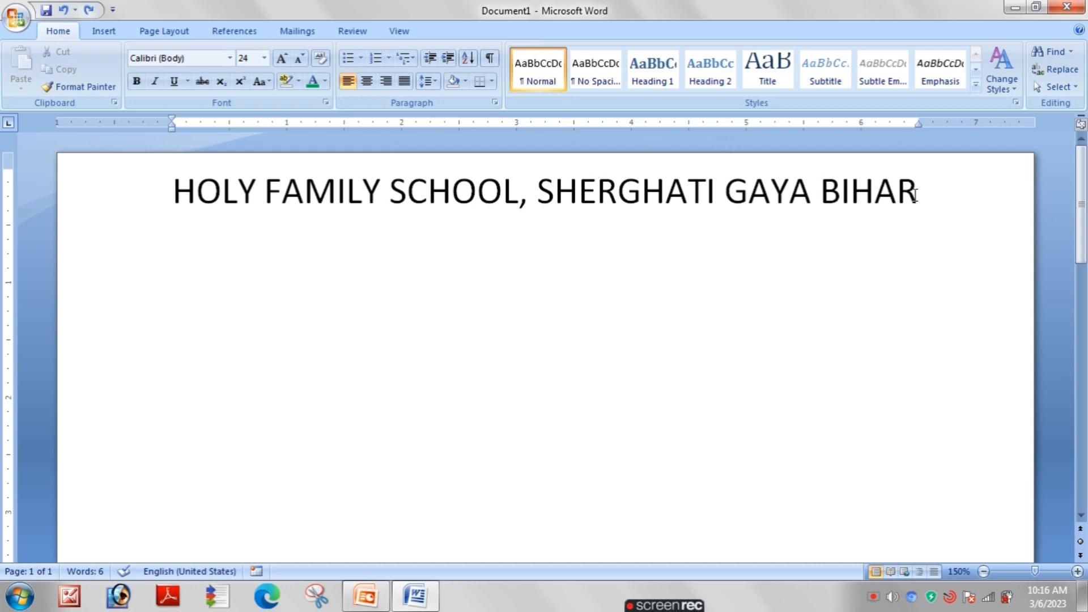
# - Color the school name line bright pink, using a shade from the standard palette of additional font colors
pyautogui.moveTo(916, 194); pyautogui.dragTo(167, 202)
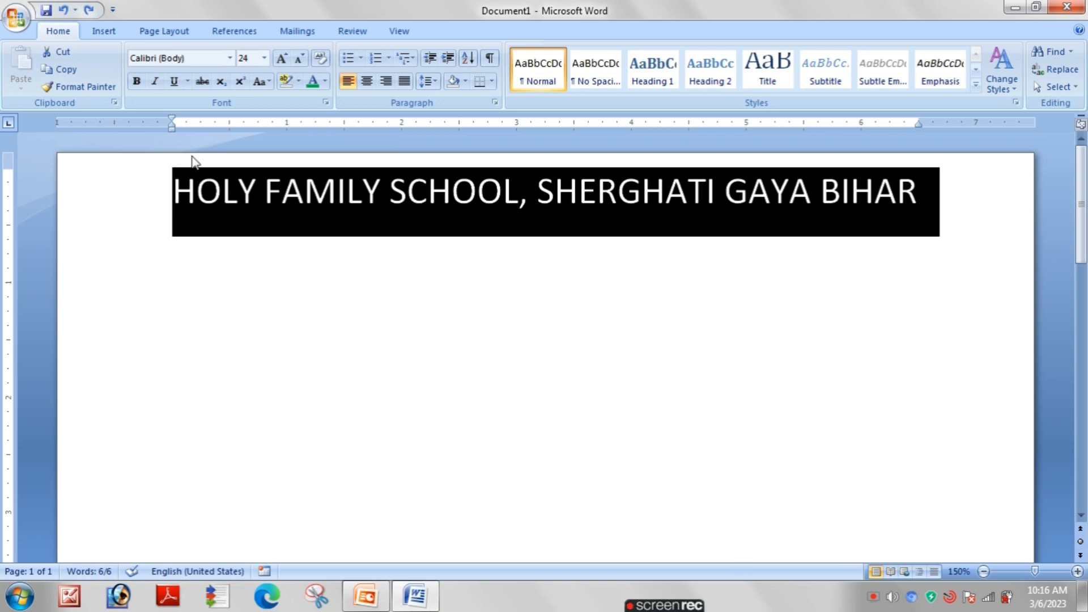
pyautogui.click(326, 82)
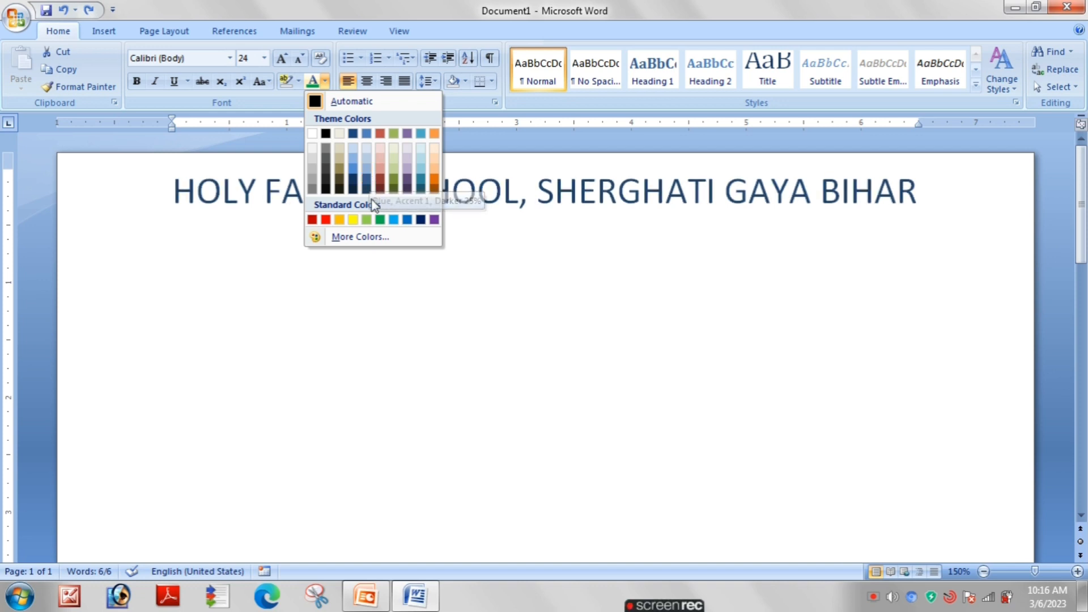
pyautogui.click(369, 238)
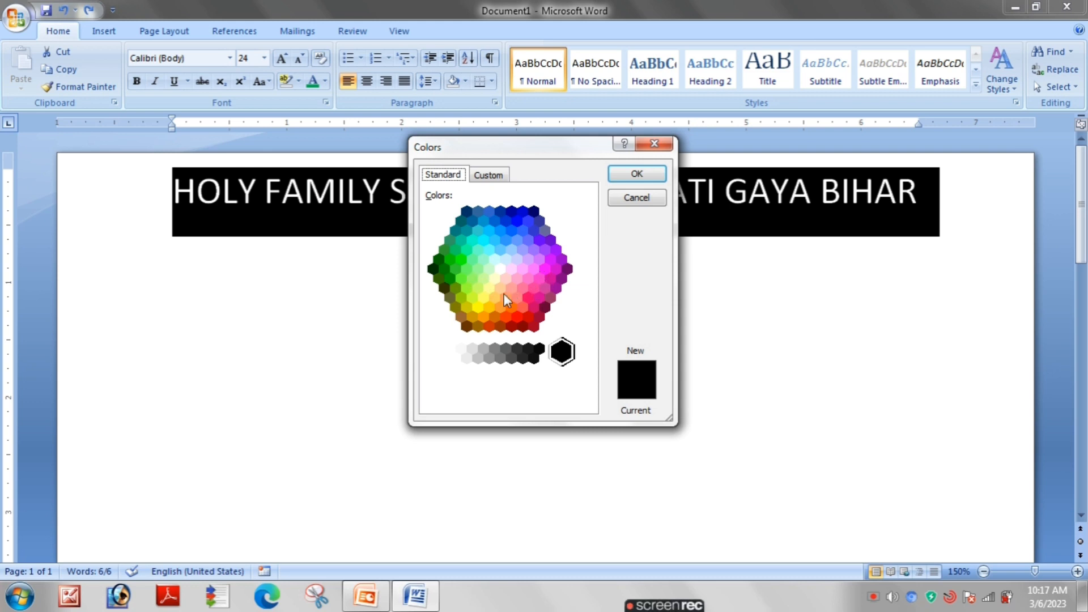
pyautogui.click(527, 298)
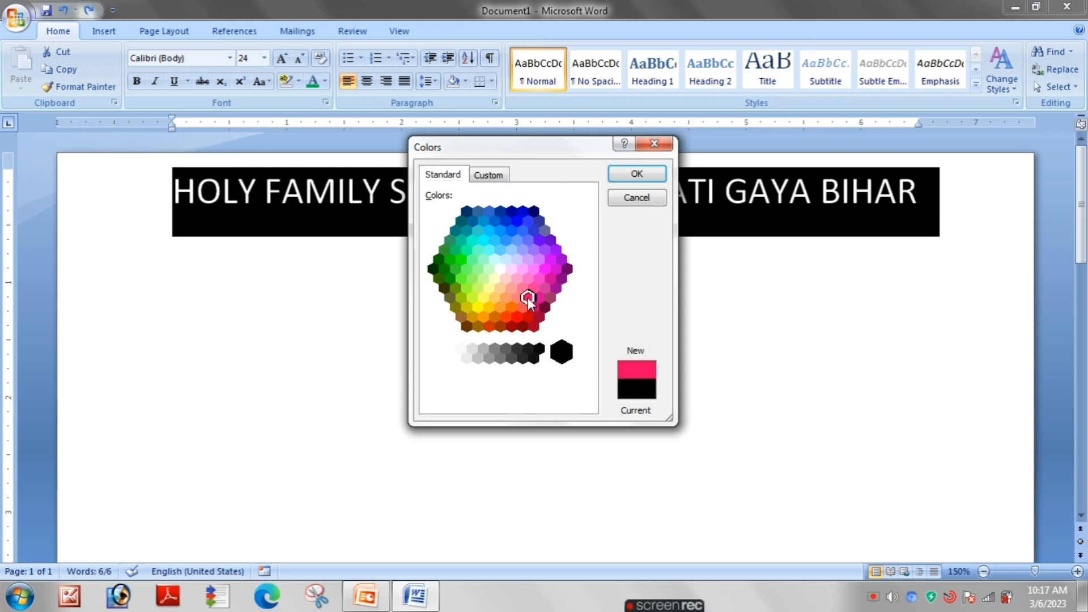
pyautogui.click(637, 175)
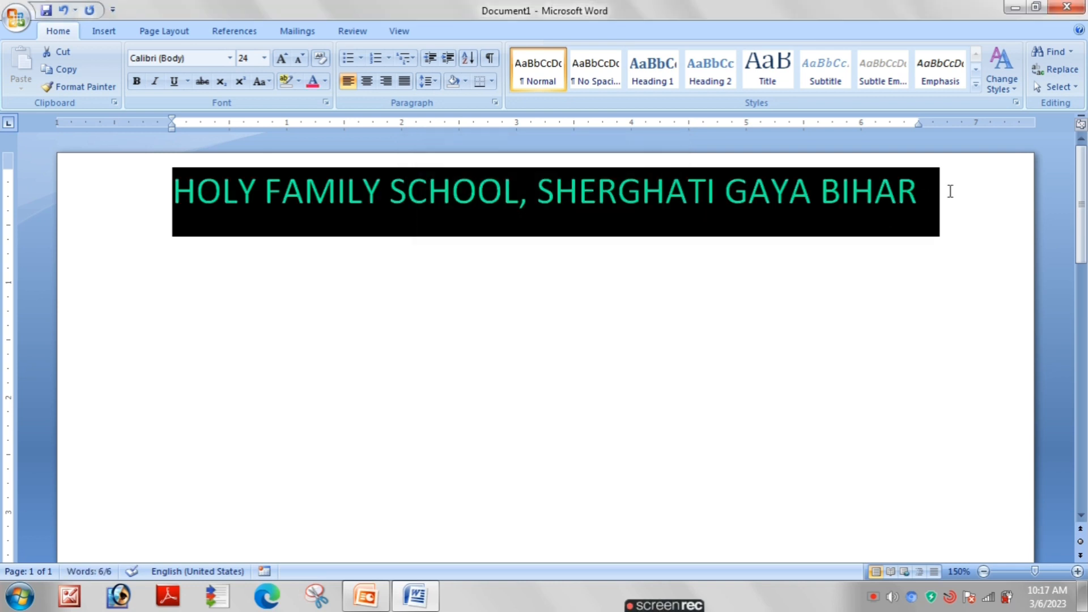
pyautogui.click(921, 292)
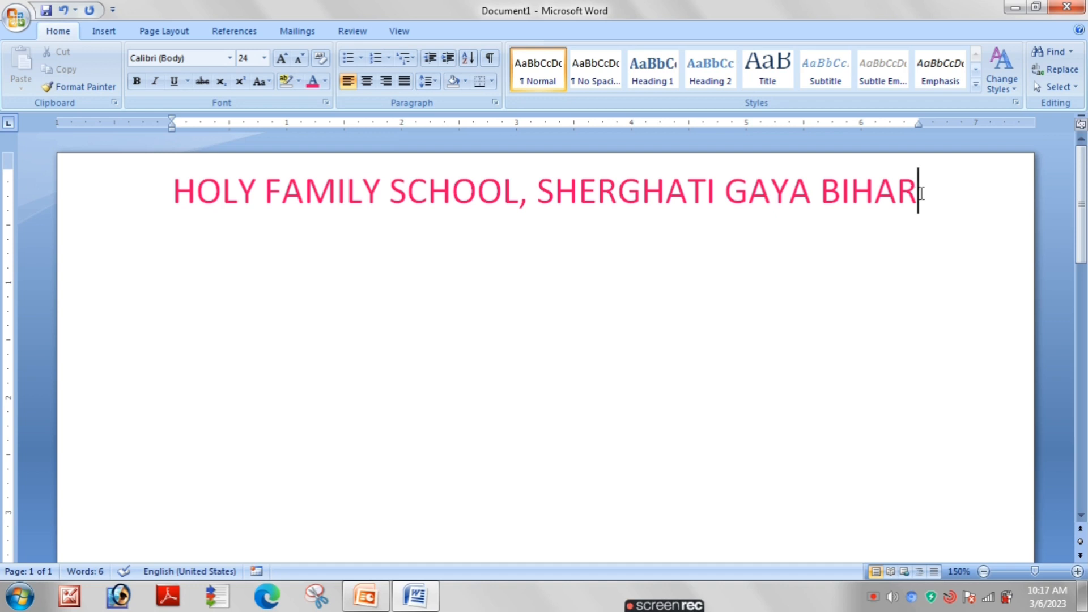
# - Enlarge the font of the school name line in successive increments up to size 48
pyautogui.moveTo(909, 194); pyautogui.dragTo(177, 192)
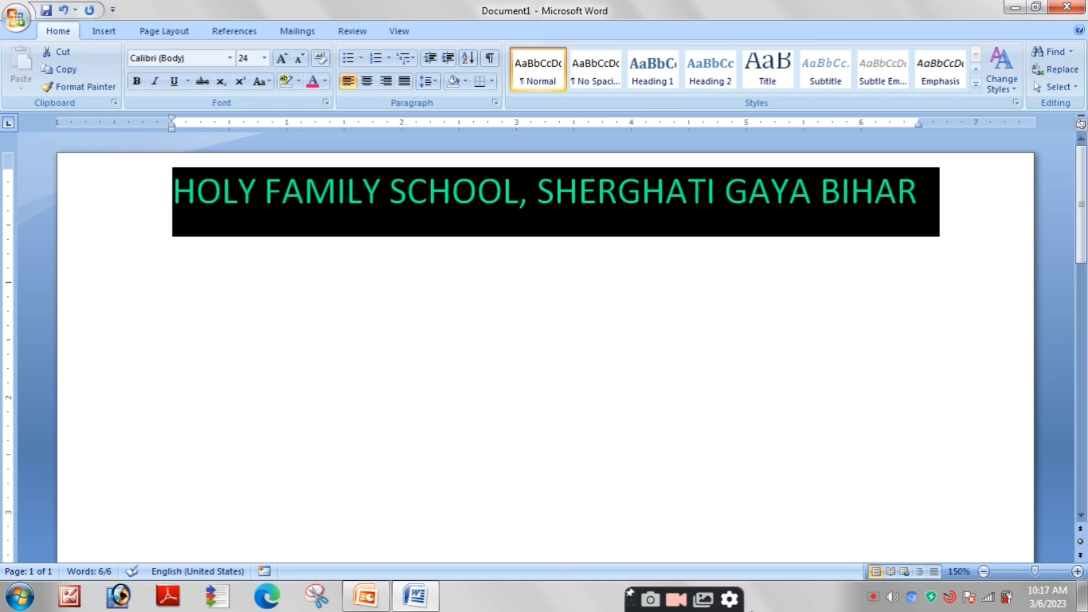
pyautogui.click(281, 59)
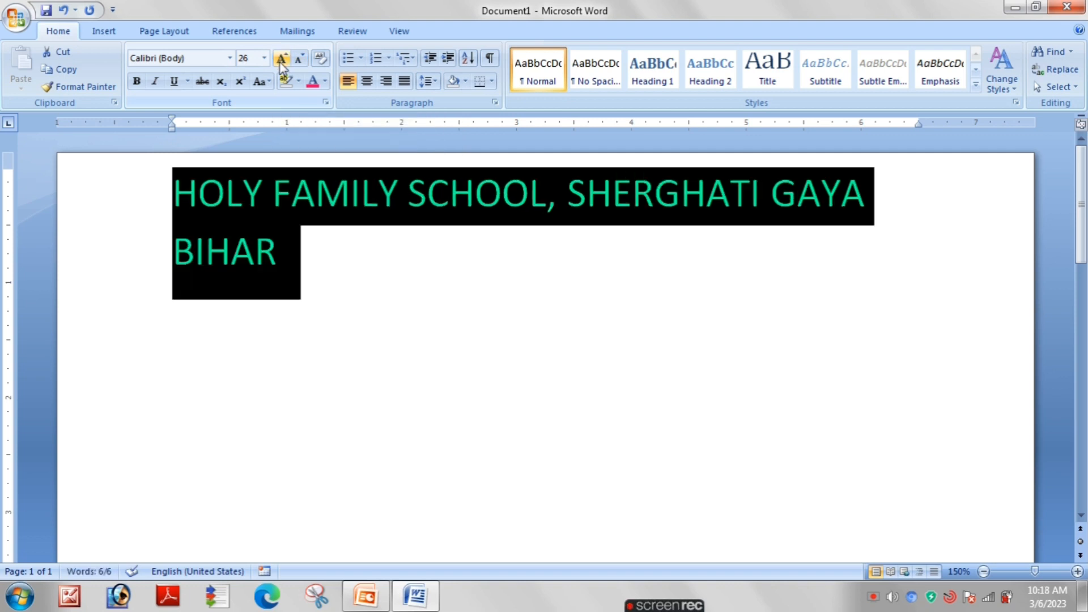
pyautogui.click(281, 59)
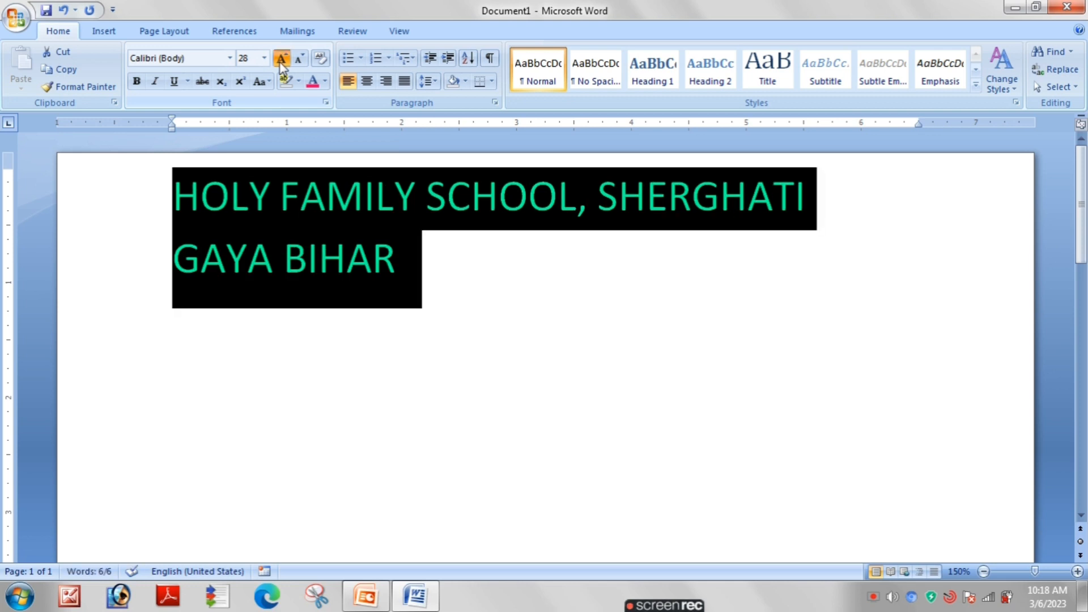
pyautogui.click(281, 59)
pyautogui.click(282, 60)
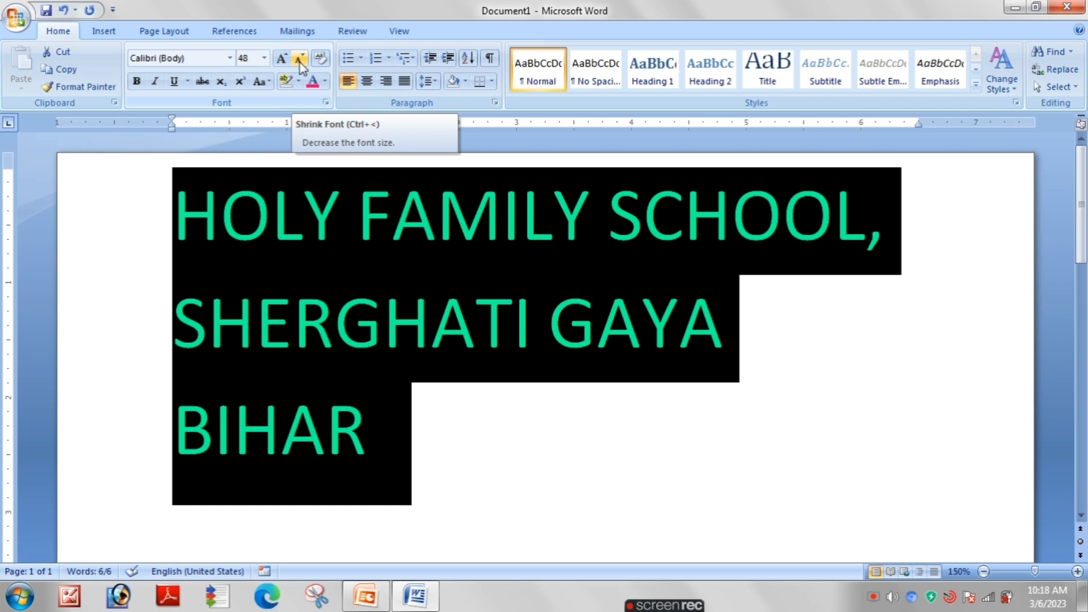
# - Shrink the font of the school name line in successive decrements down to size 24
pyautogui.click(299, 60)
pyautogui.click(299, 60)
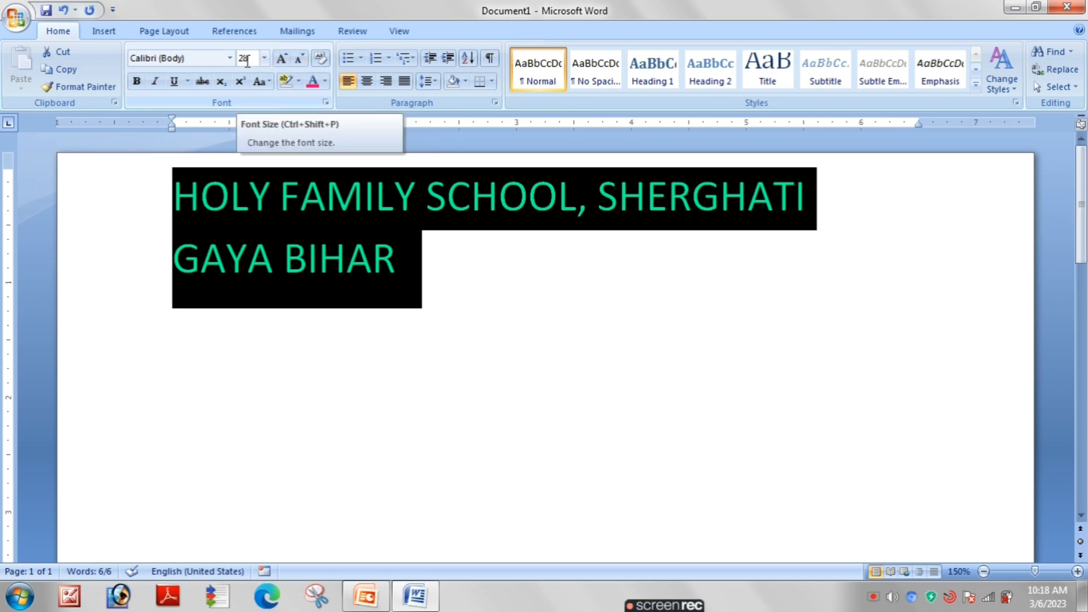
pyautogui.click(301, 59)
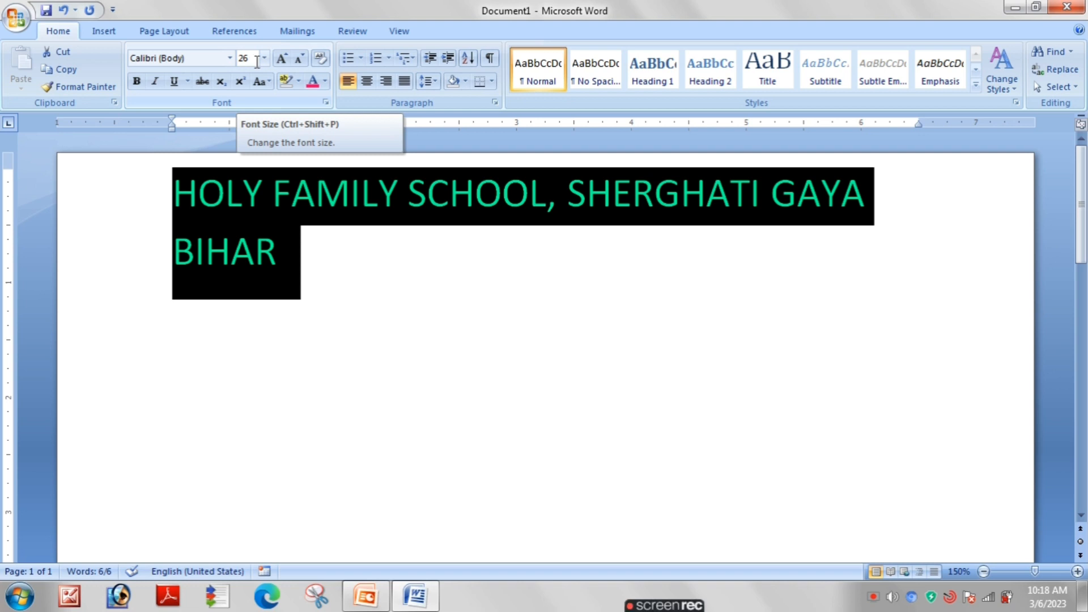
pyautogui.click(298, 60)
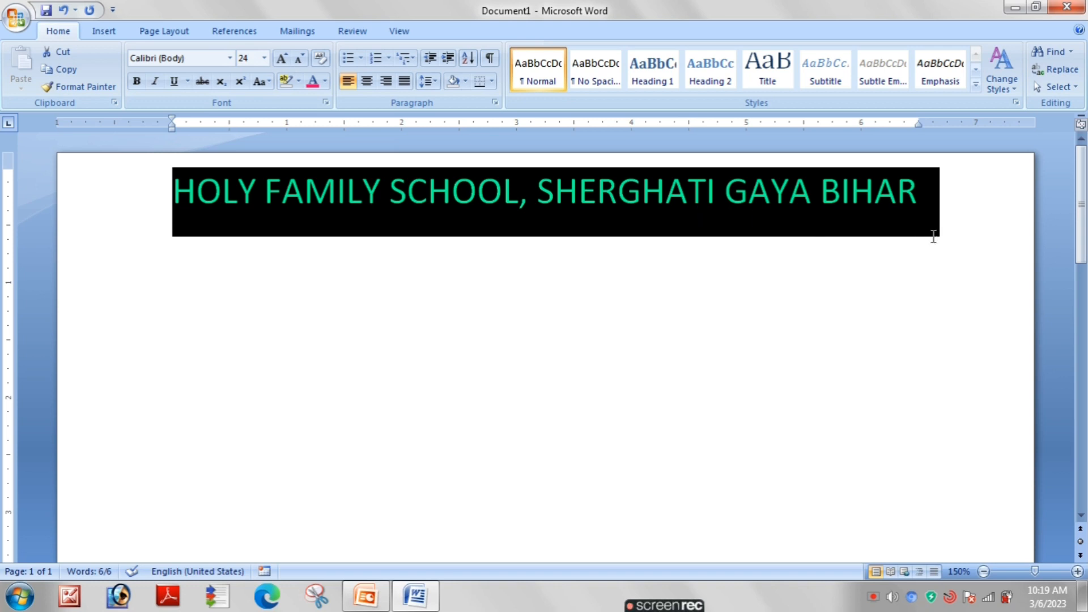
pyautogui.click(934, 208)
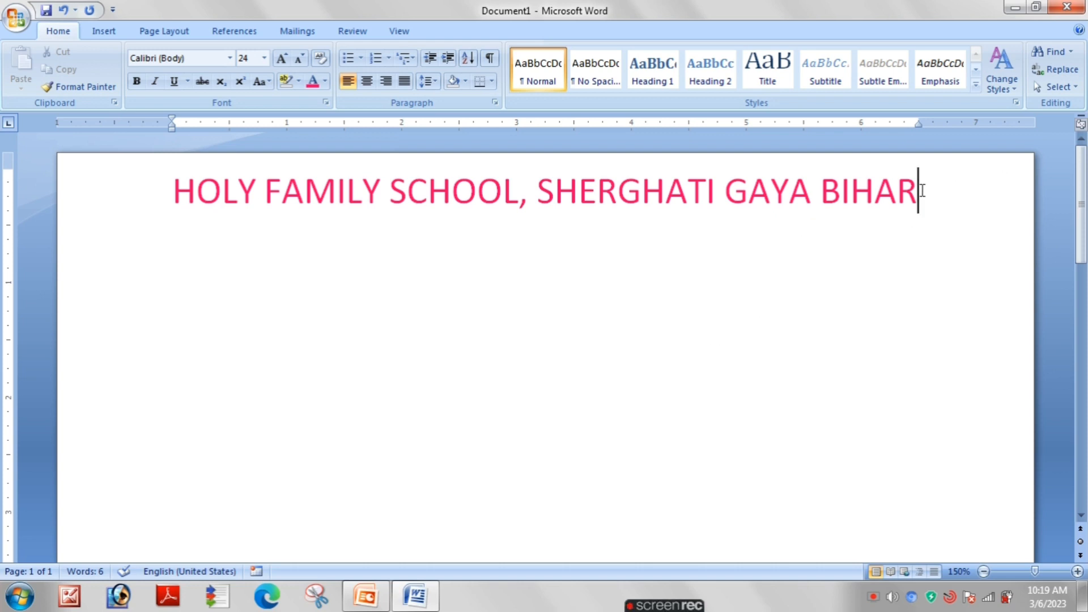
# - Copy the whole "HOLY FAMILY SCHOOL, SHERGHATI GAYA BIHAR" line to the clipboard
pyautogui.moveTo(921, 191); pyautogui.dragTo(176, 206)
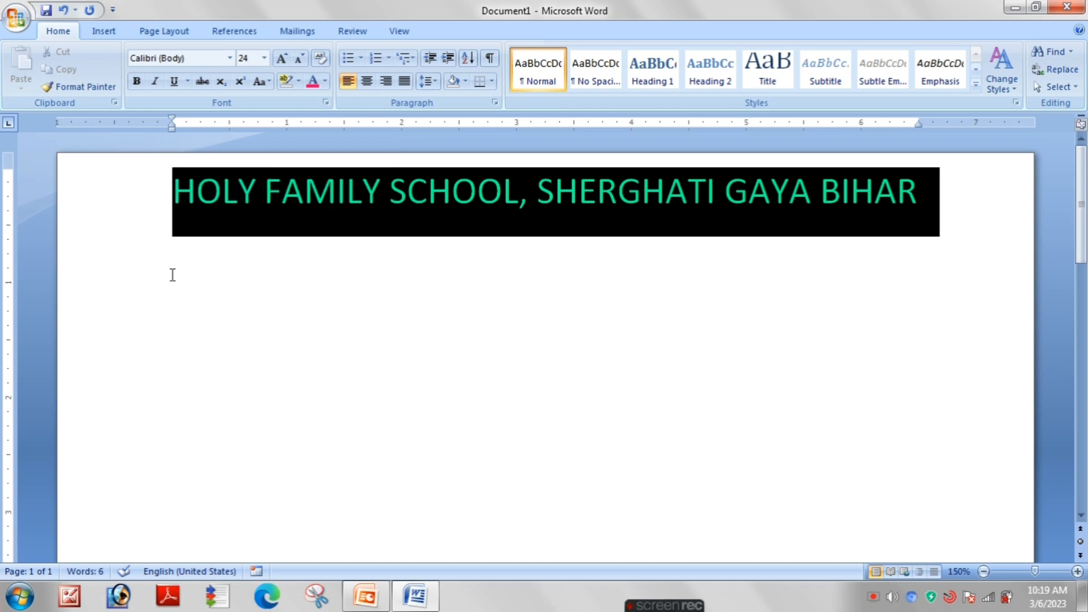
pyautogui.moveTo(172, 275); pyautogui.dragTo(170, 174)
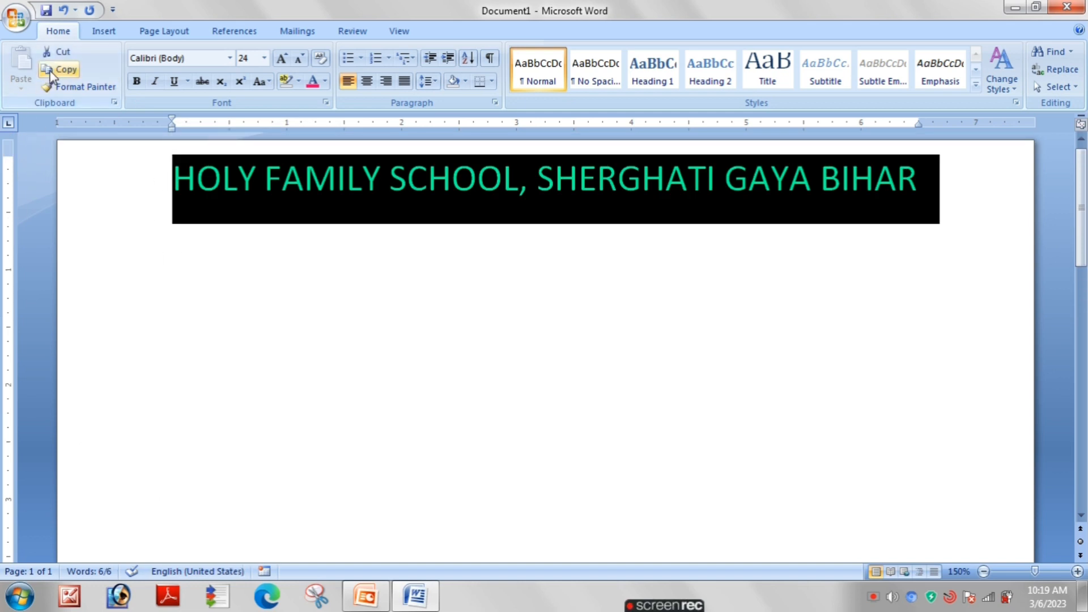
pyautogui.click(67, 70)
pyautogui.click(76, 72)
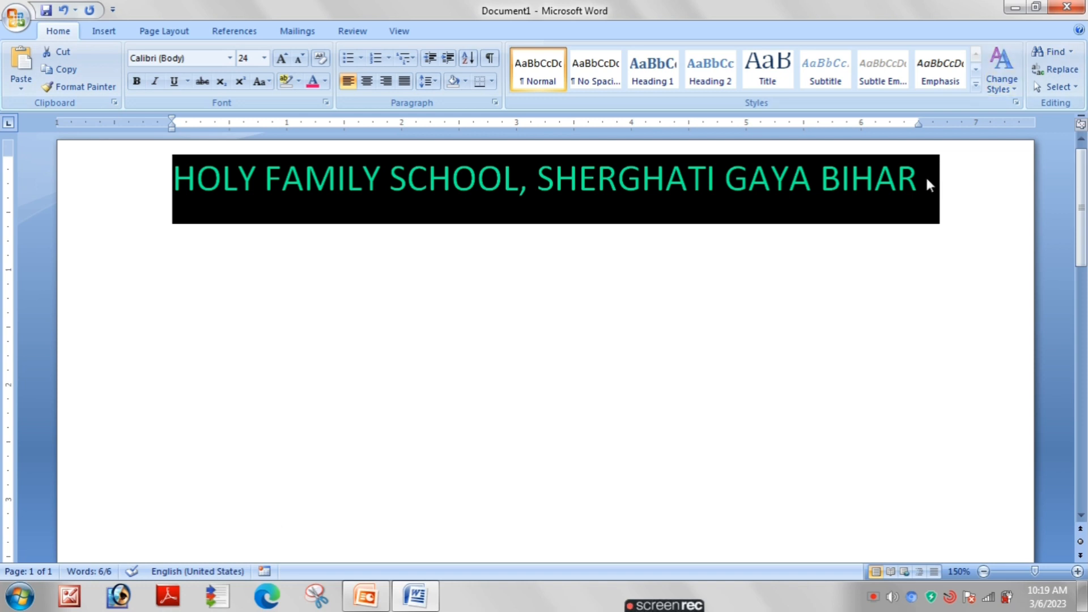
# - Start a new line after the school name and paste the copied line four times, one below another
pyautogui.click(948, 179)
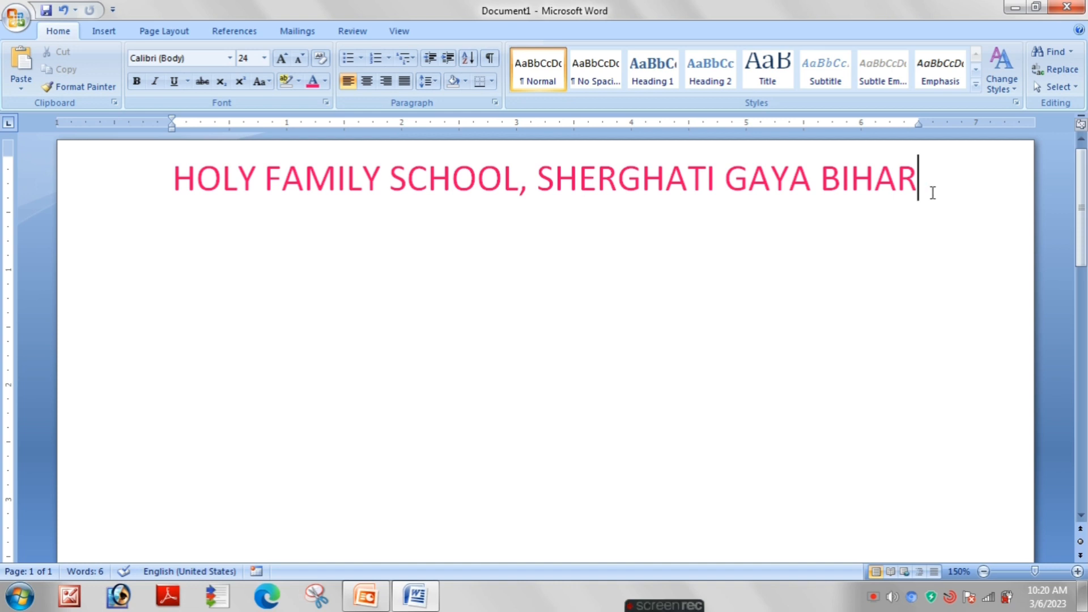
pyautogui.press('Return')
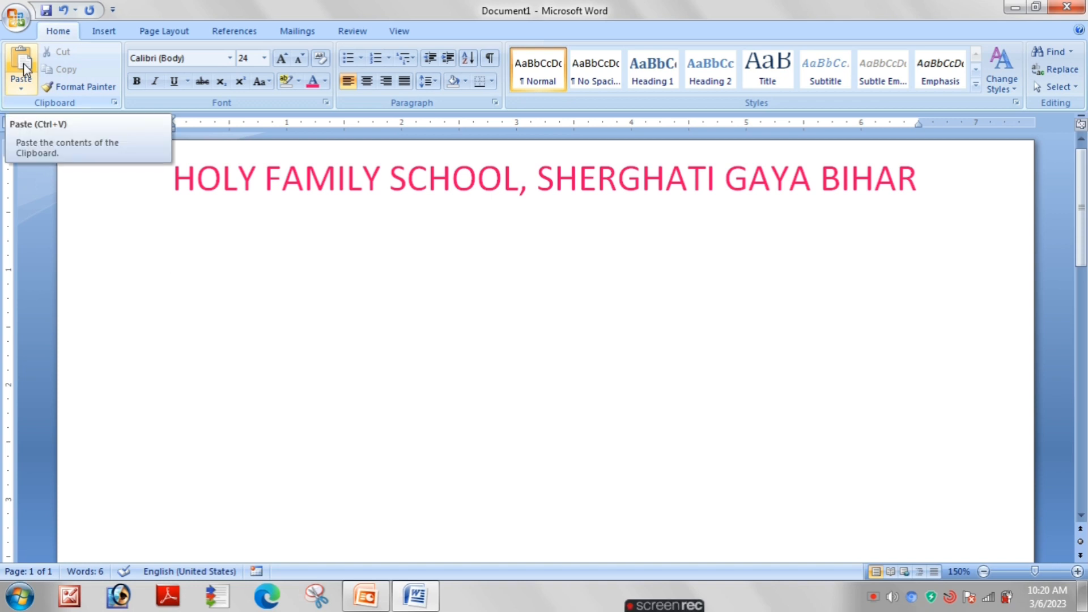
pyautogui.click(25, 68)
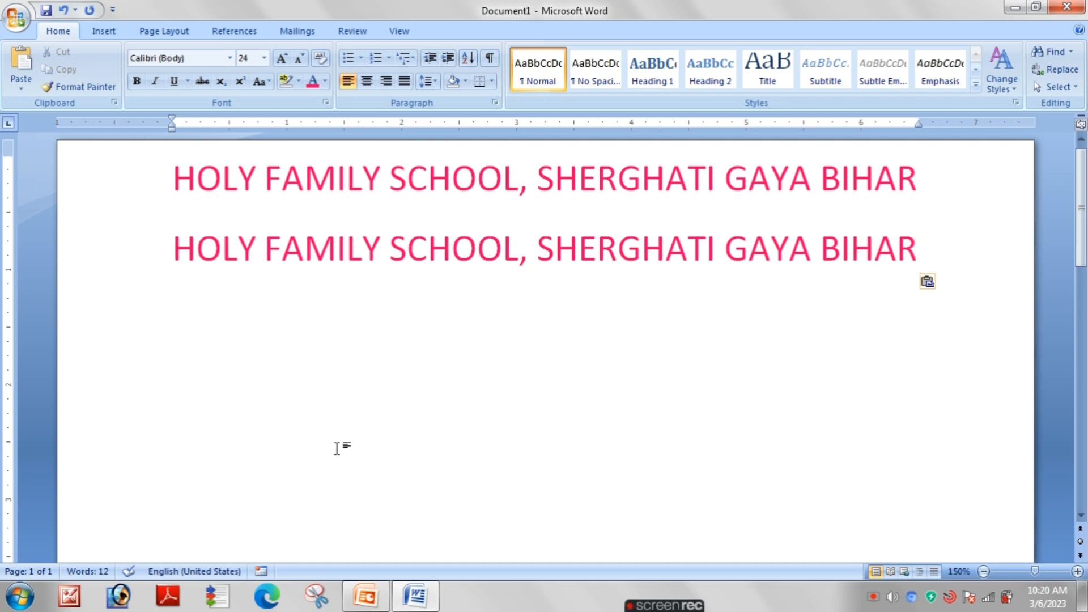
pyautogui.moveTo(395, 588)
pyautogui.click(20, 80)
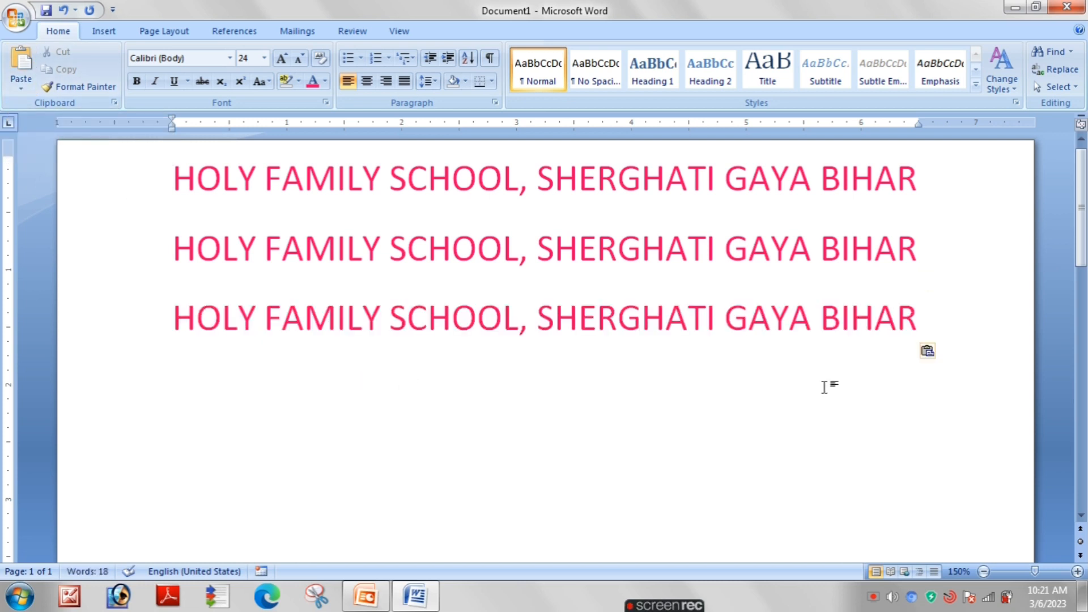
pyautogui.click(17, 73)
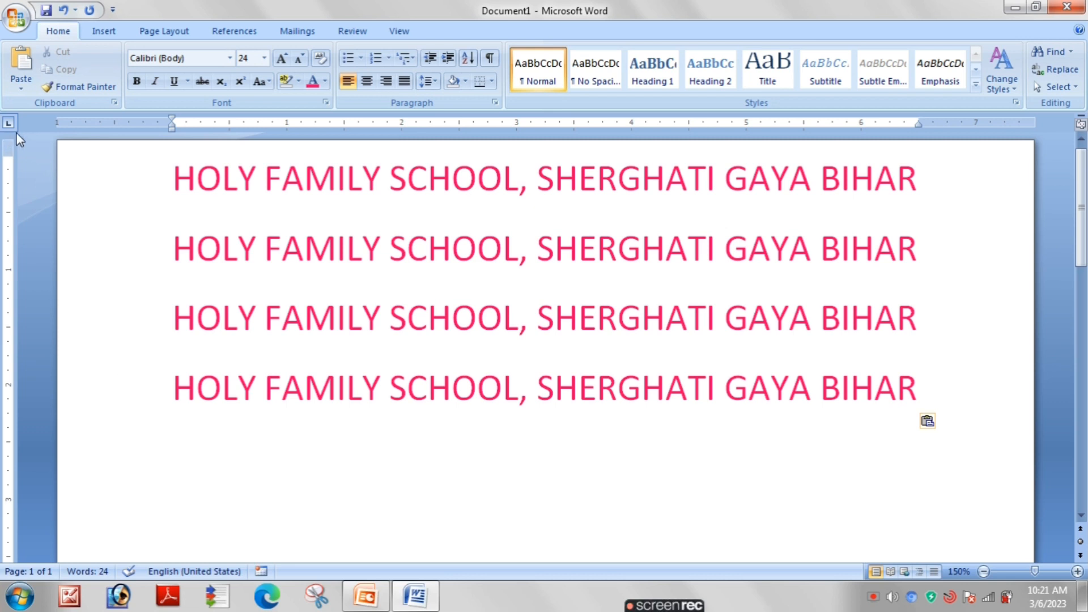
pyautogui.click(20, 71)
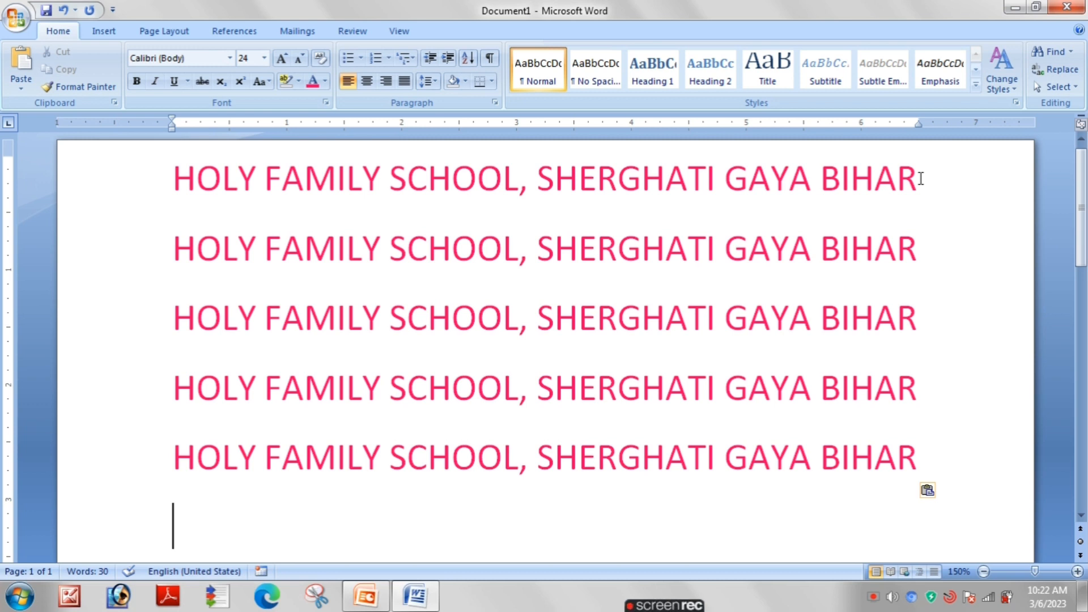
# - Select the first school name line at the beginning of the page
pyautogui.moveTo(920, 179); pyautogui.dragTo(169, 173)
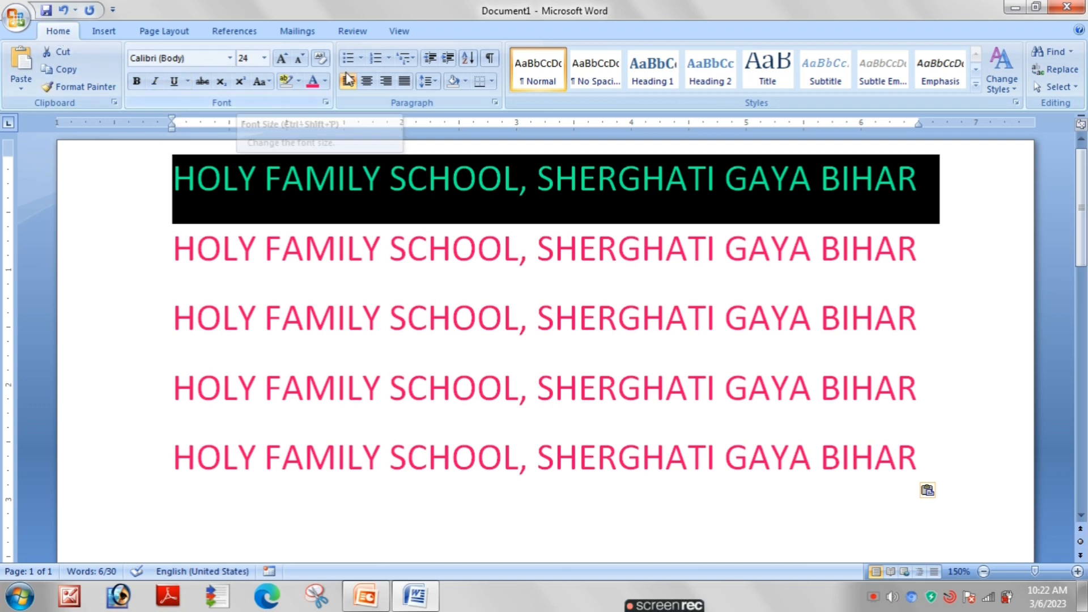
pyautogui.click(104, 33)
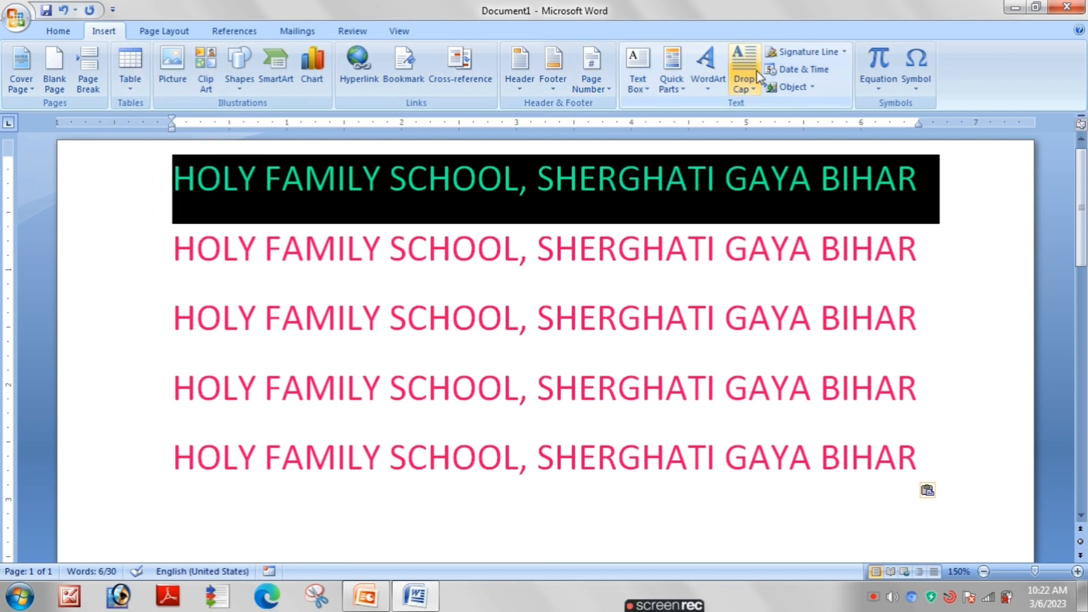
pyautogui.click(59, 32)
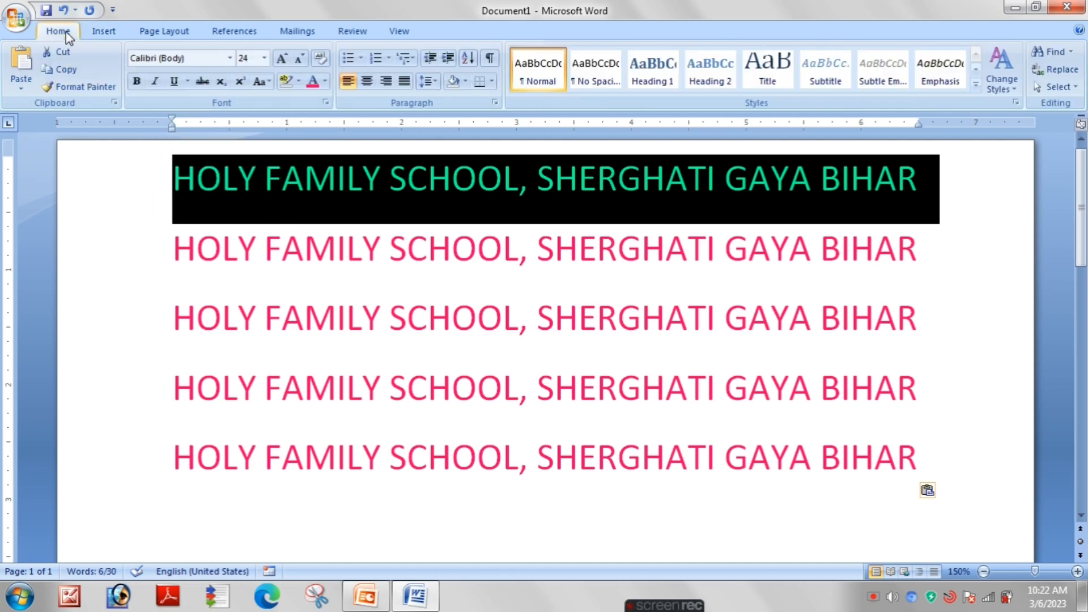